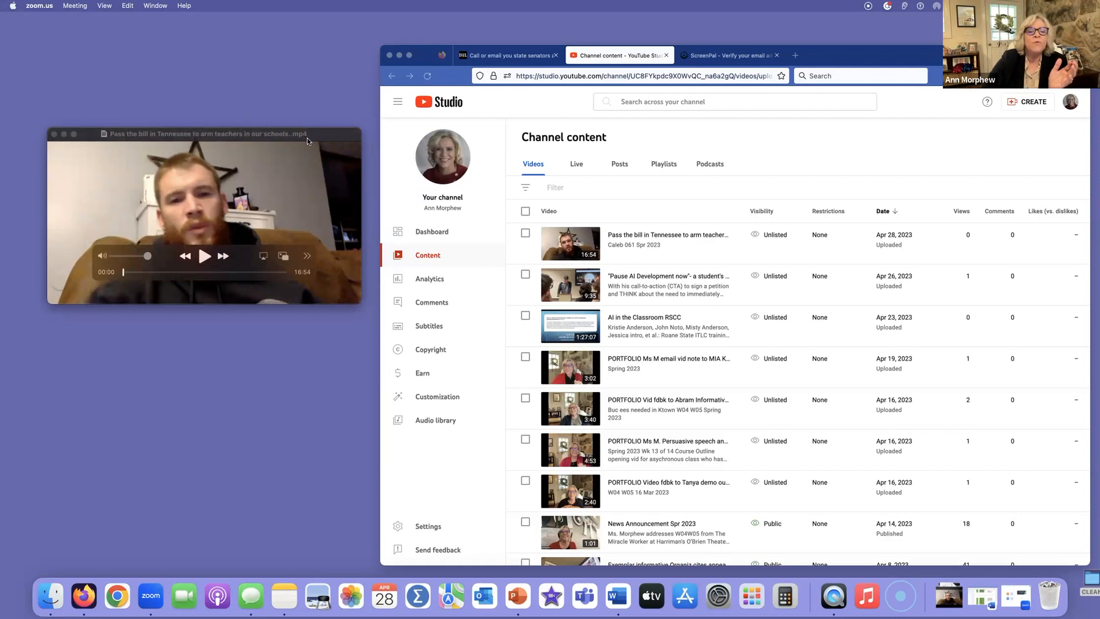
left_click(307, 193)
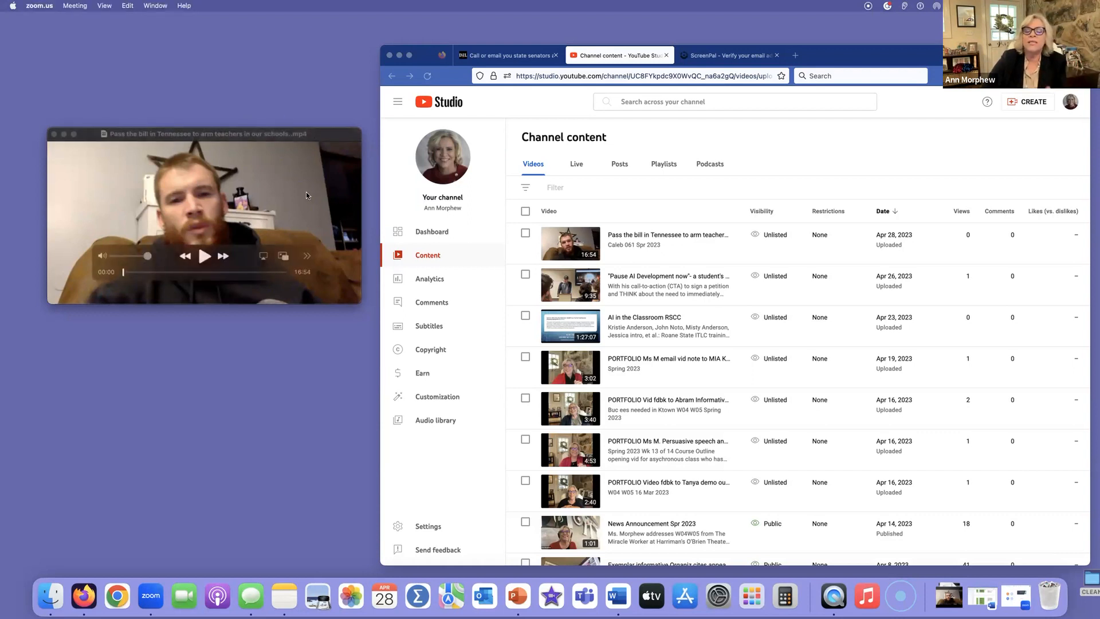
left_click(659, 334)
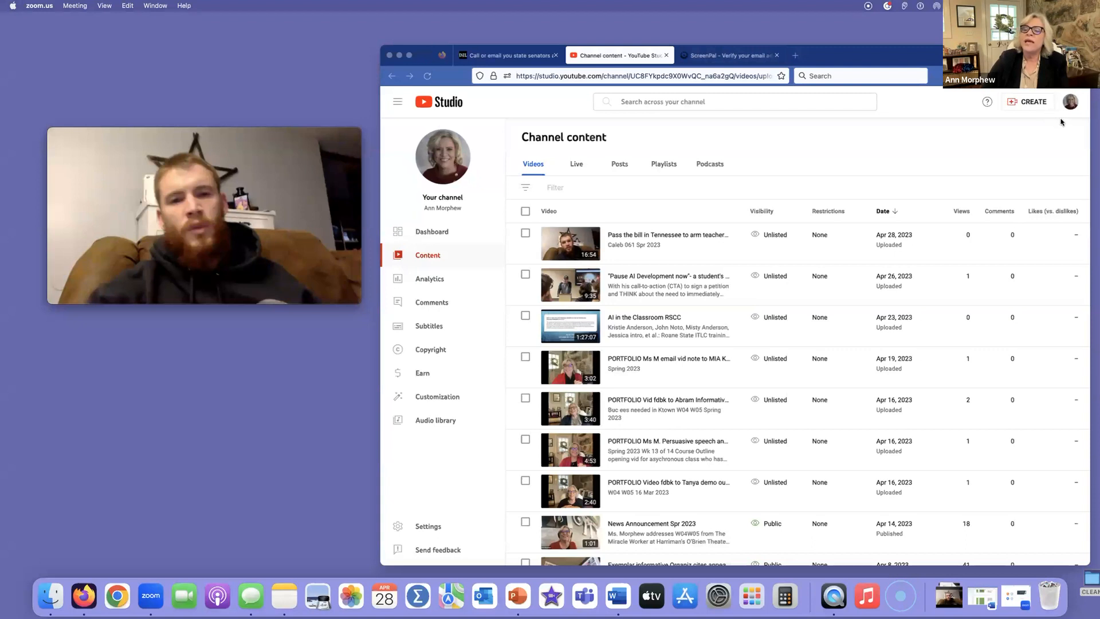
Start a new video upload on the YouTube channel
left_click(1034, 104)
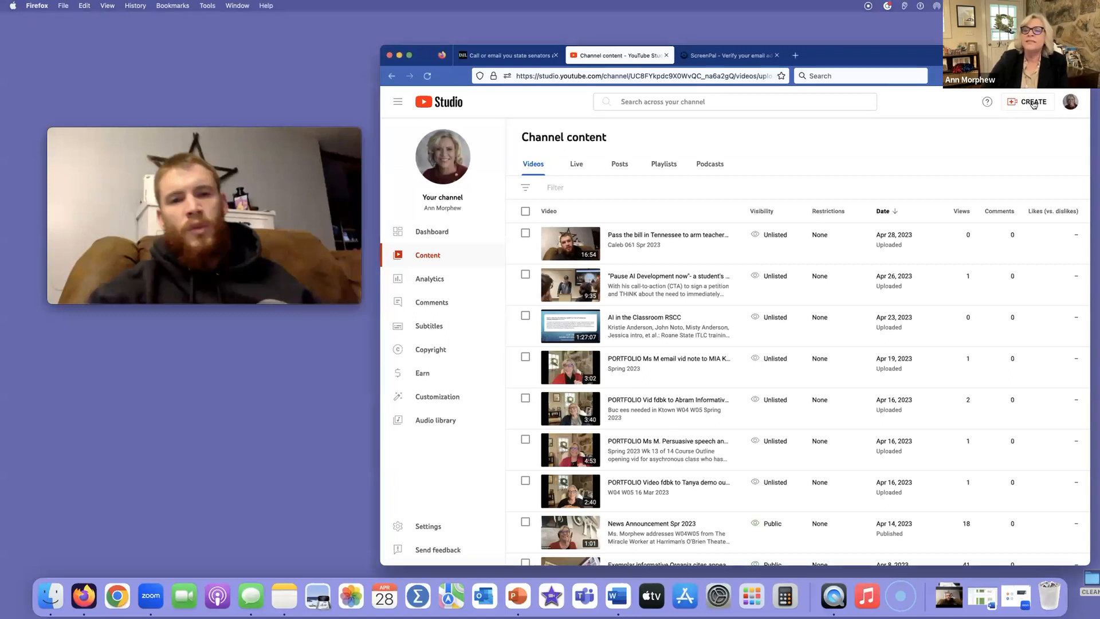
left_click(1034, 103)
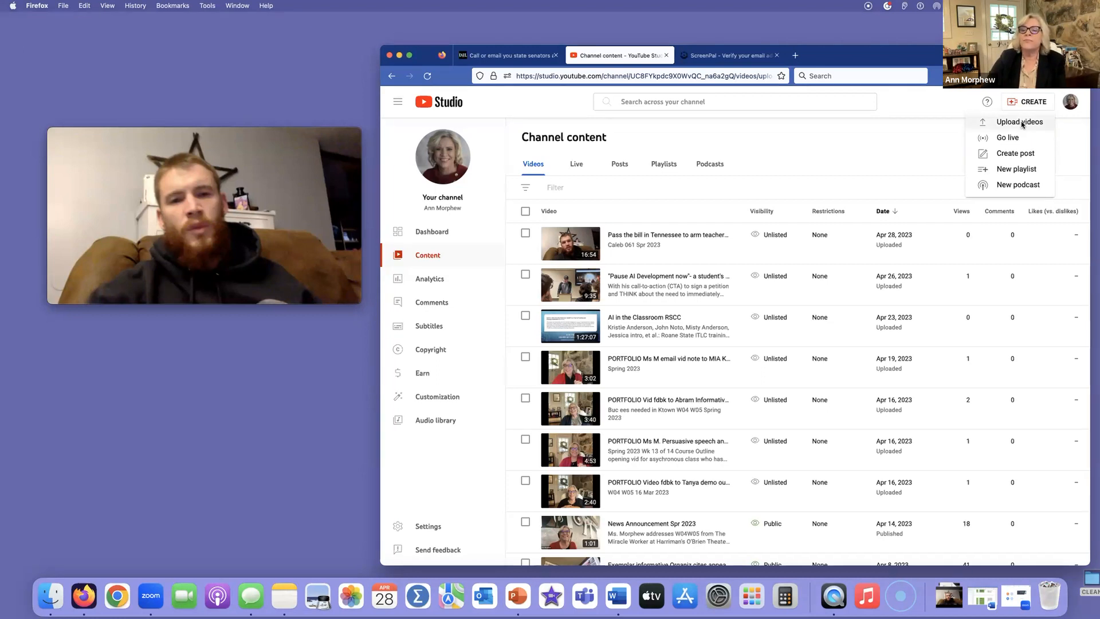
left_click(1020, 122)
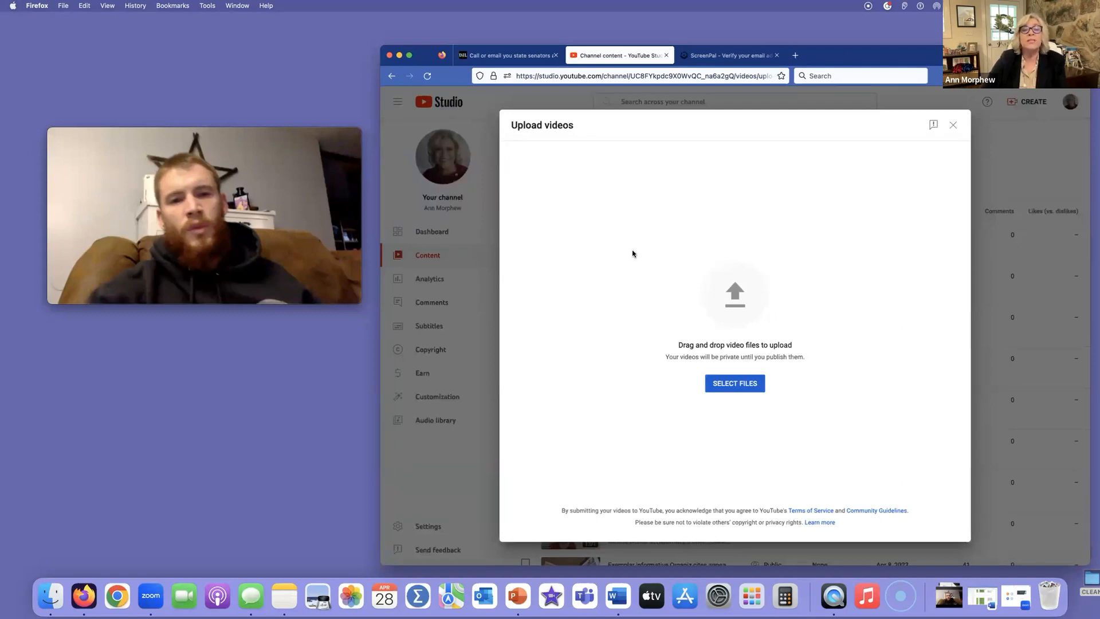
Try to upload the video by dropping its open player window onto the upload area, and move the window back beside the browser
mouse_move(213, 209)
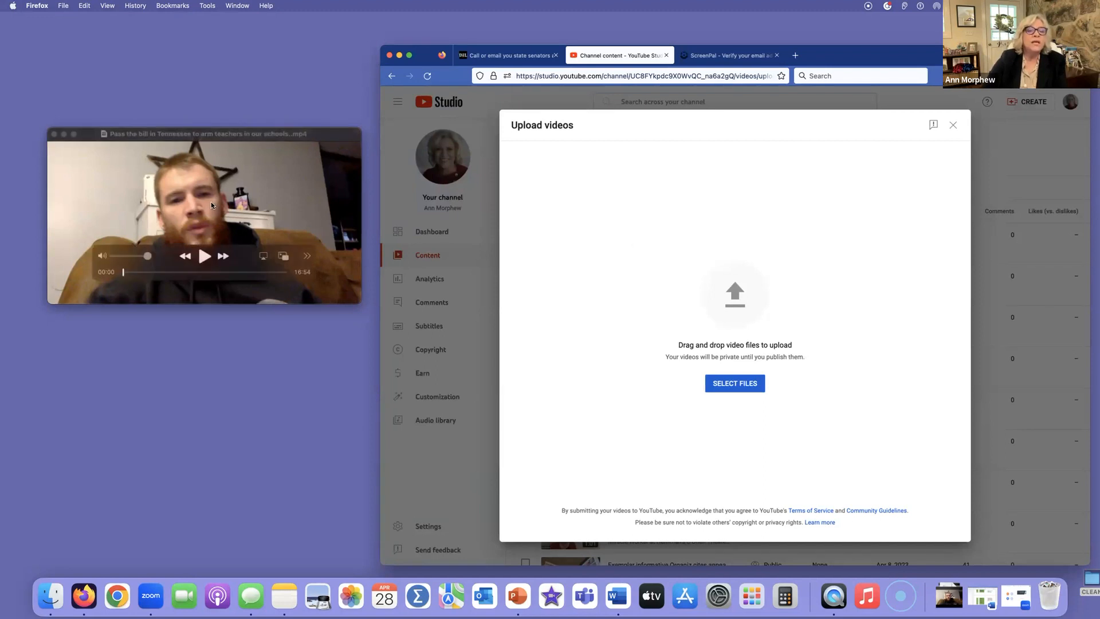
left_click_drag(212, 205, 762, 361)
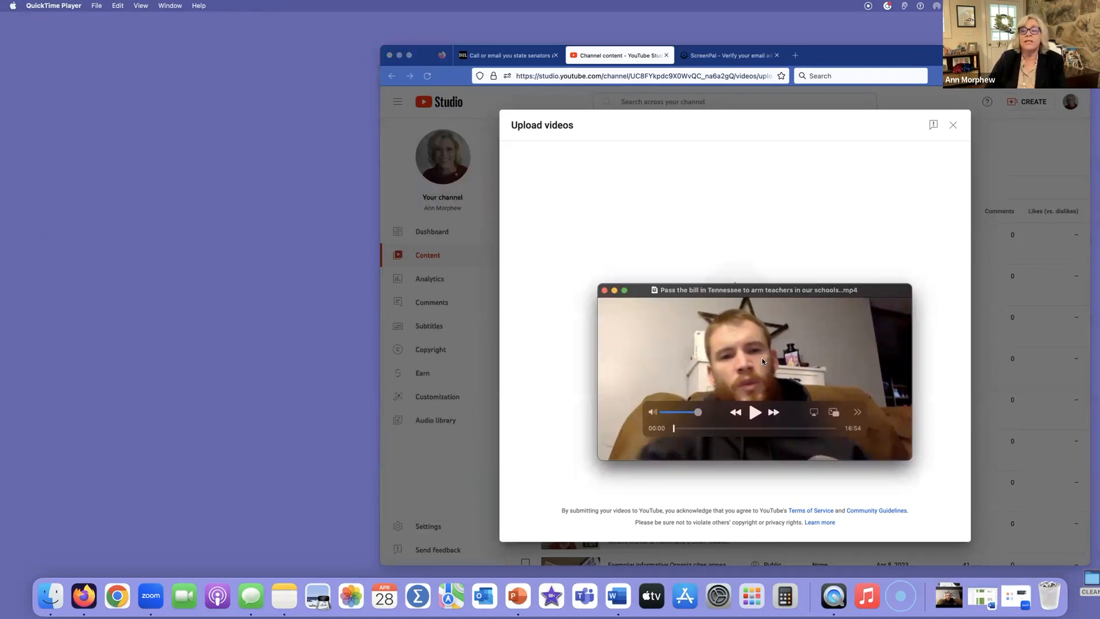
left_click_drag(762, 361, 180, 291)
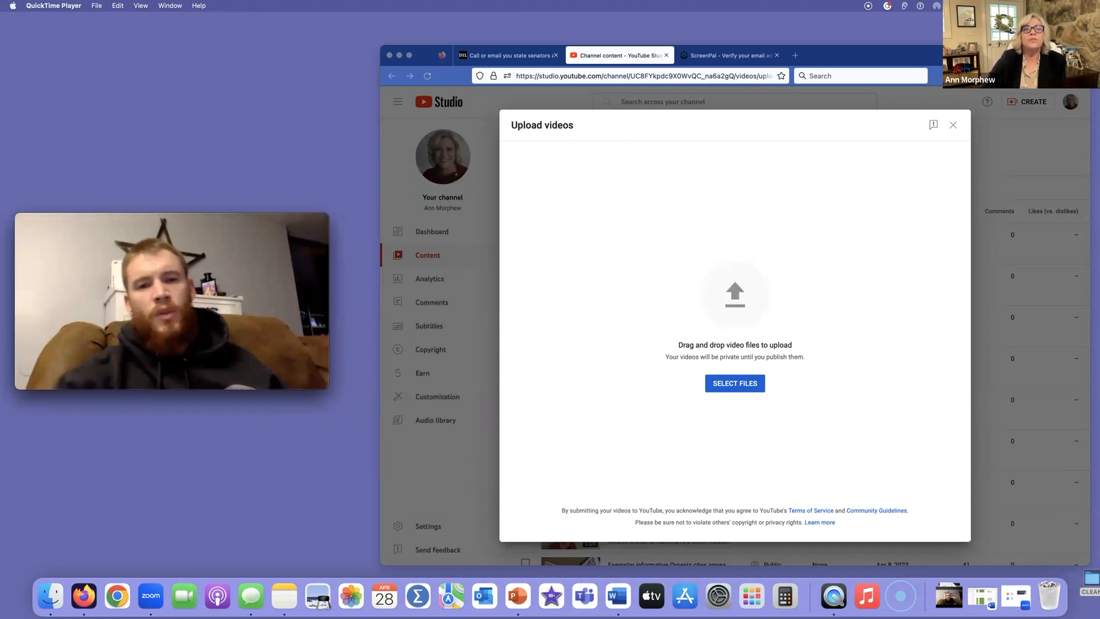
In QuickTime Player, export the open video at 480p to the Desktop, keeping the suggested file name
mouse_move(59, 247)
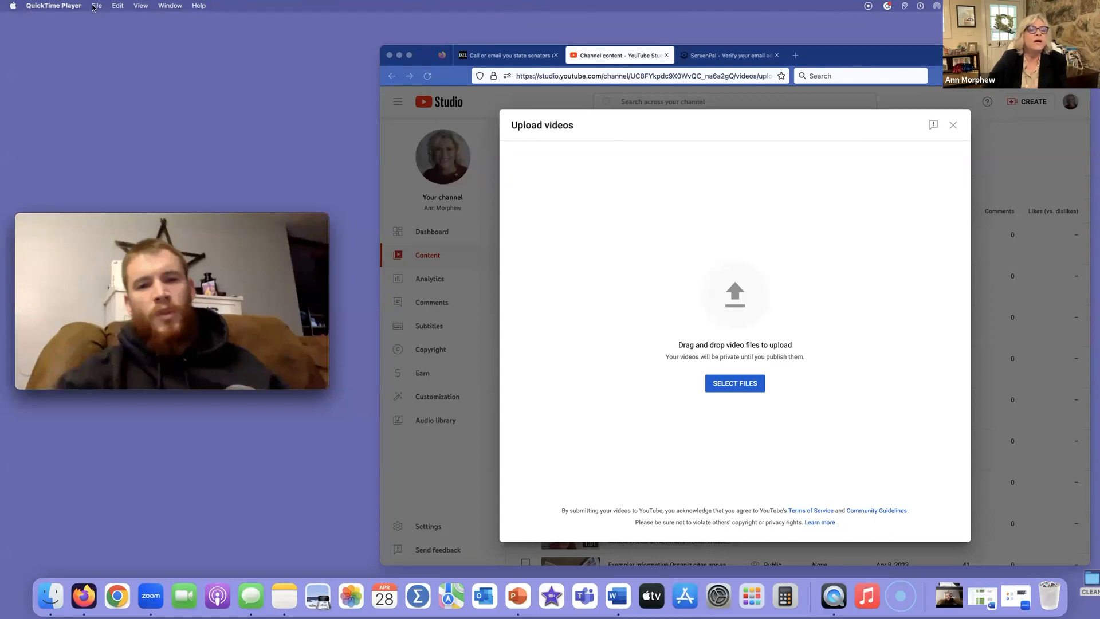
mouse_move(72, 275)
left_click(95, 7)
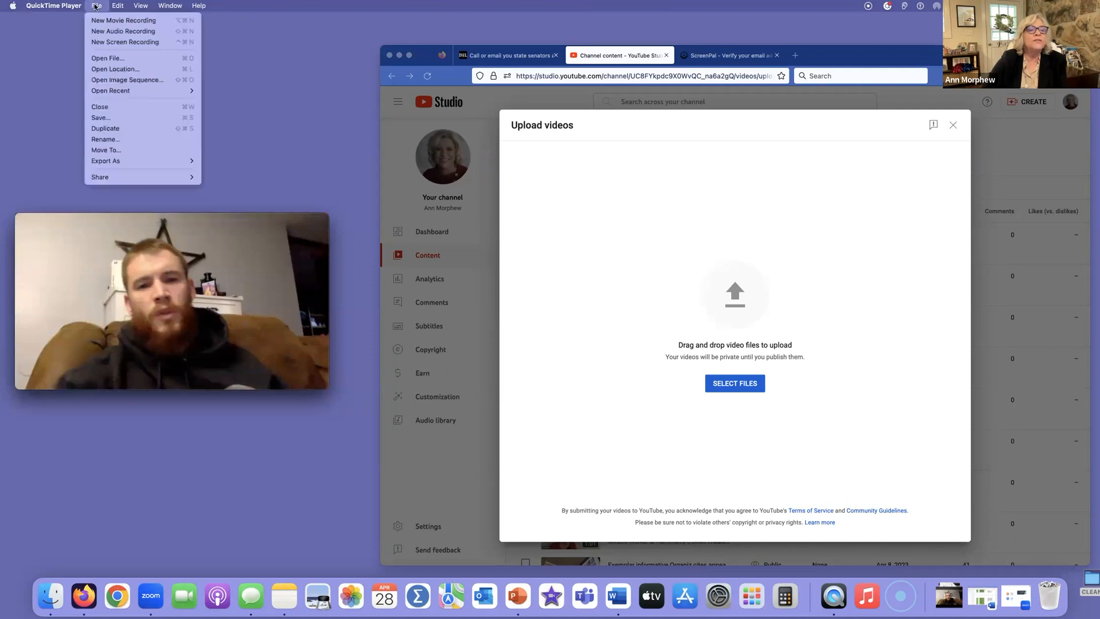
mouse_move(106, 162)
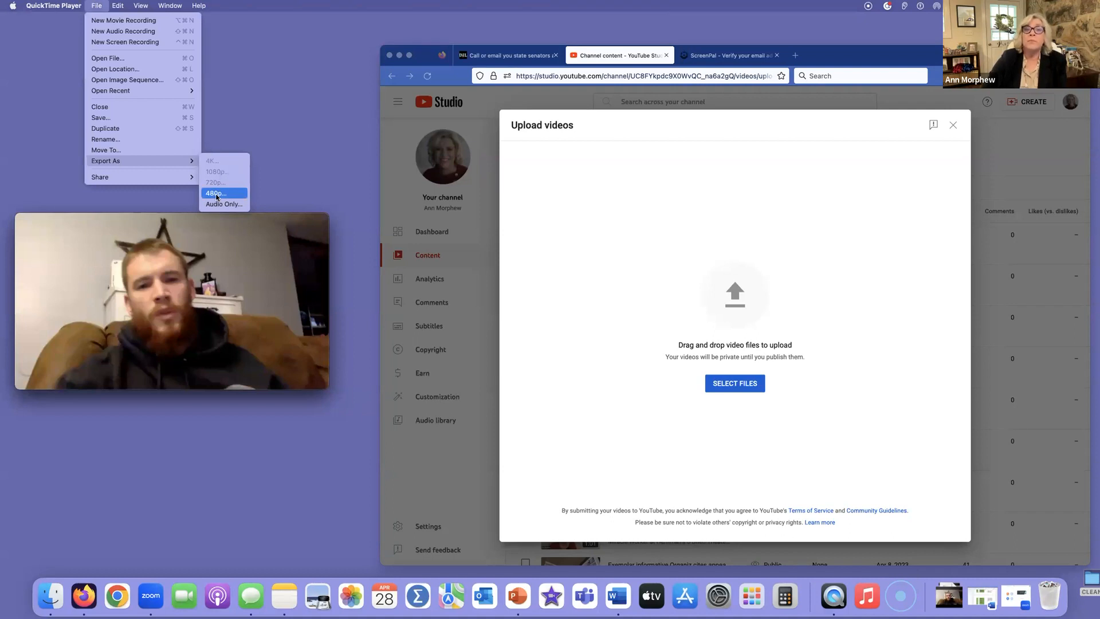
left_click(217, 195)
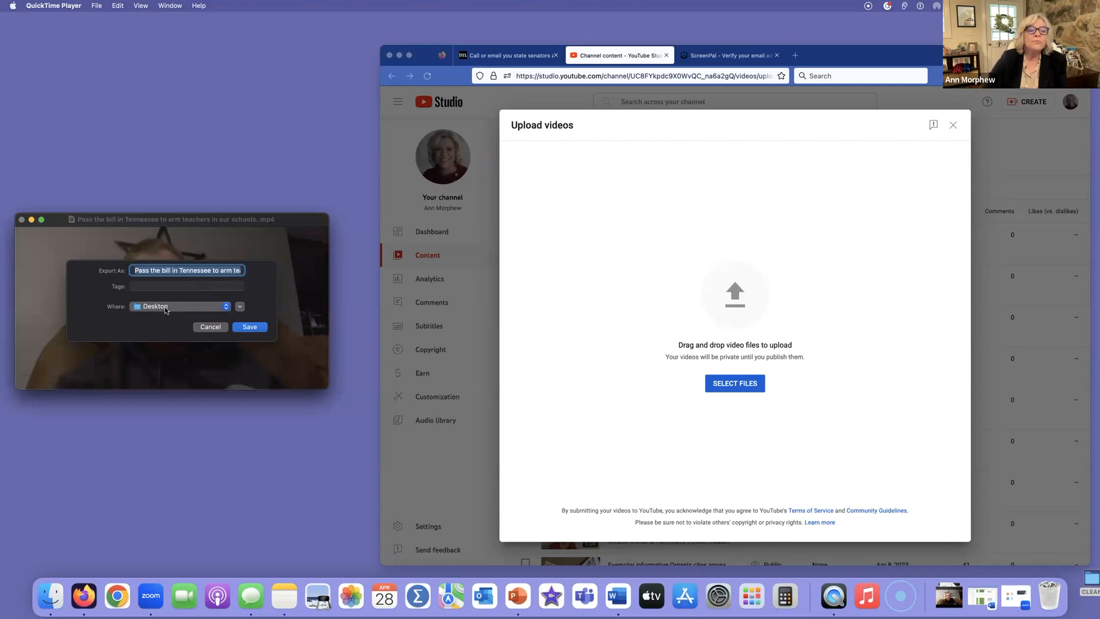
left_click(220, 308)
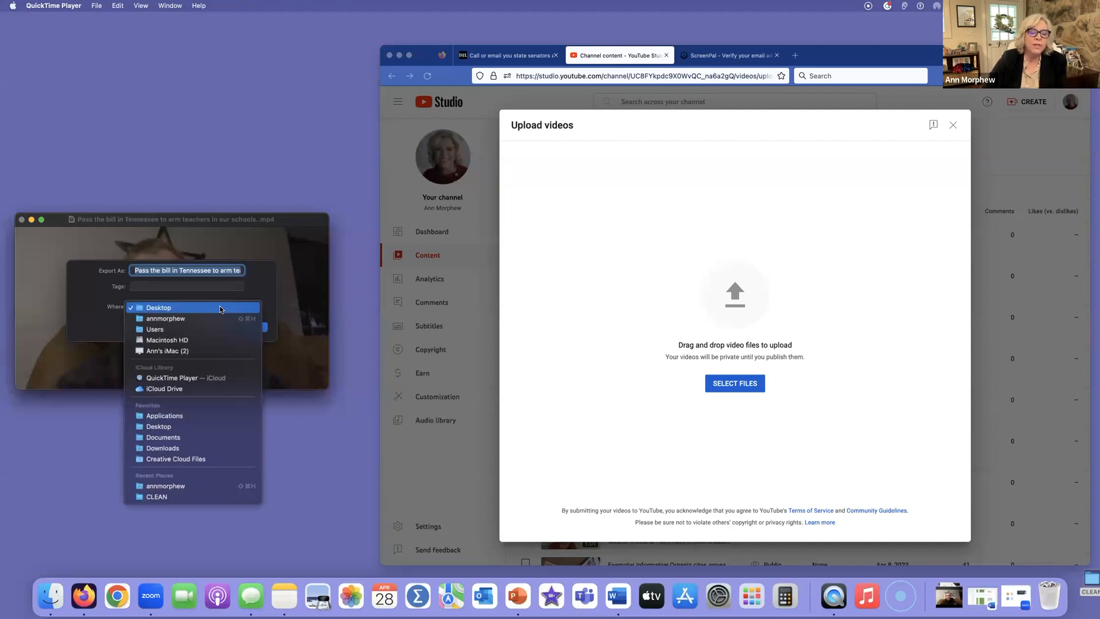
left_click(277, 248)
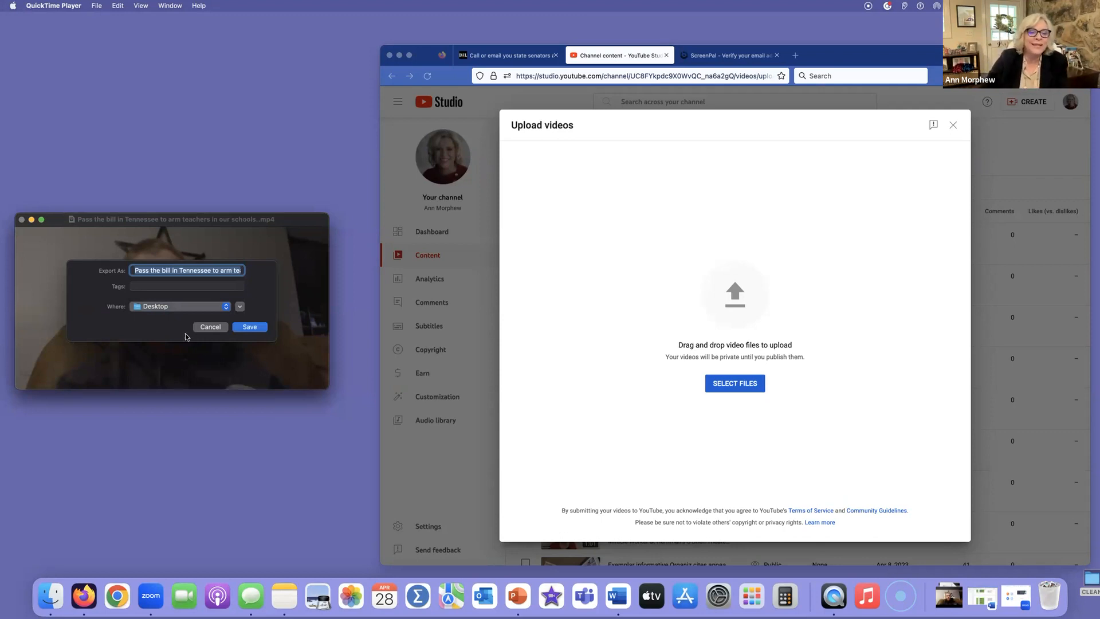
left_click(249, 326)
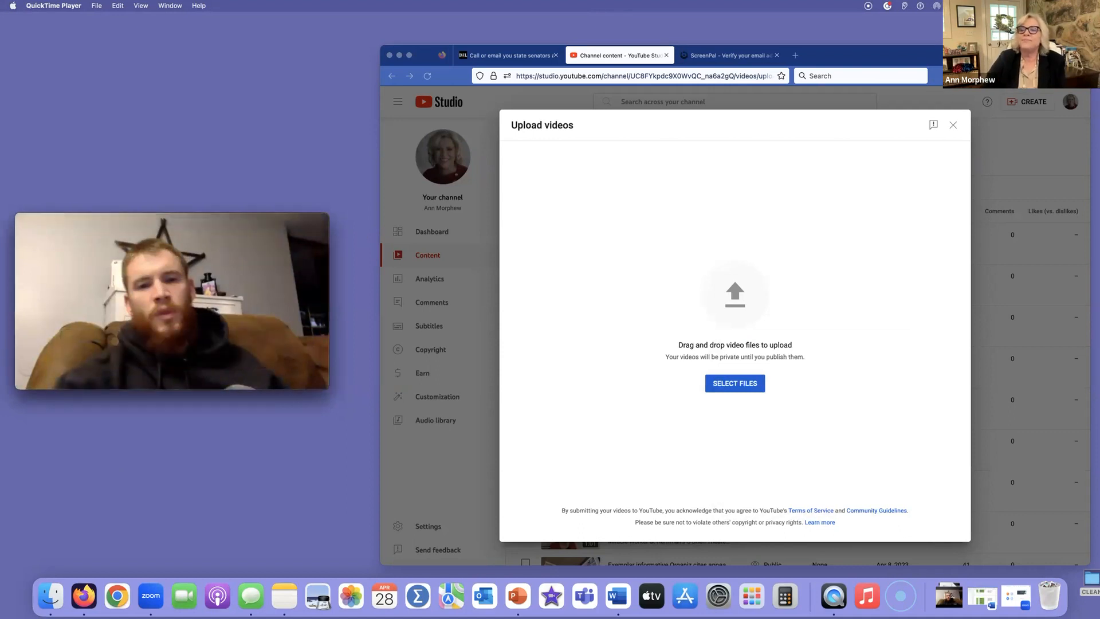
Rearrange the browser window and the exported "Pass the bill in Tennessee" .mov file on the desktop, and upload that file to YouTube Studio
left_click_drag(971, 59, 655, 46)
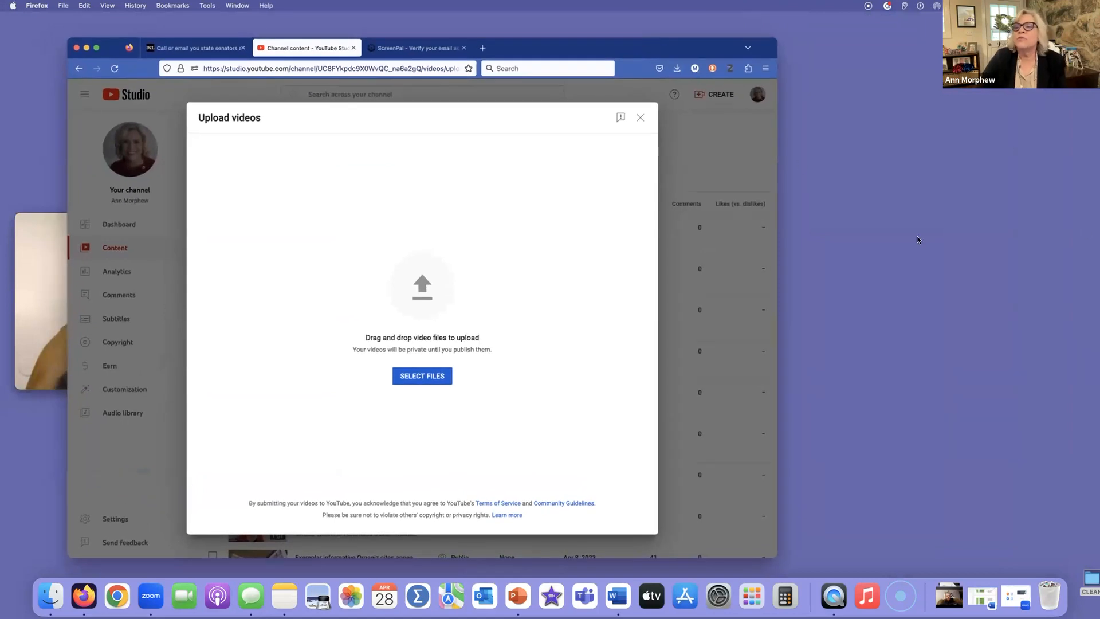
left_click_drag(1077, 58, 948, 184)
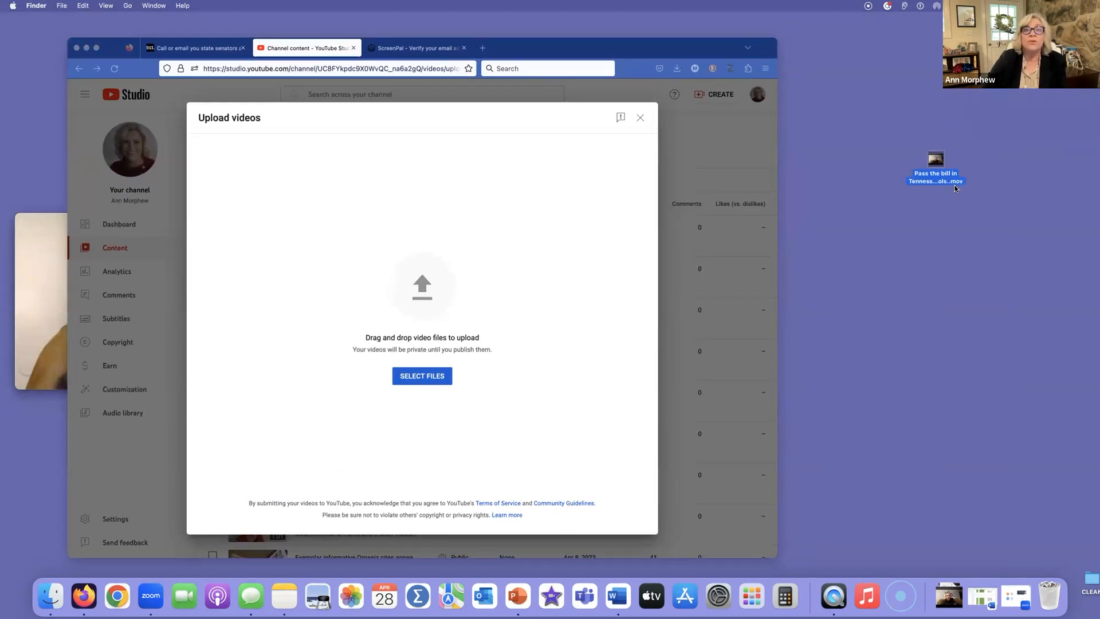
mouse_move(938, 160)
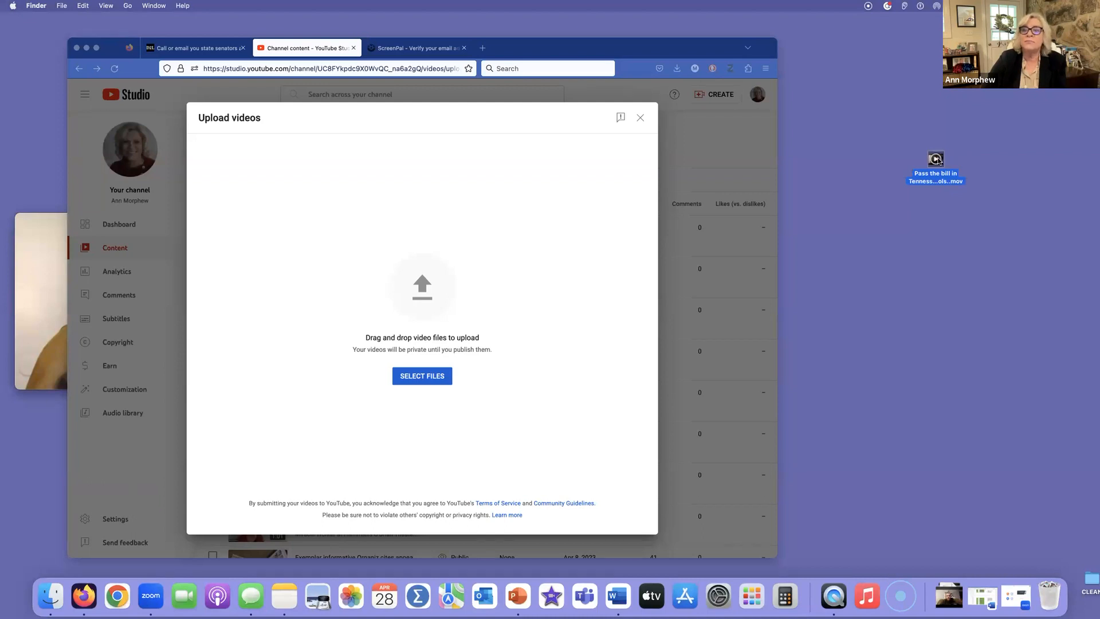
left_click_drag(938, 159, 496, 229)
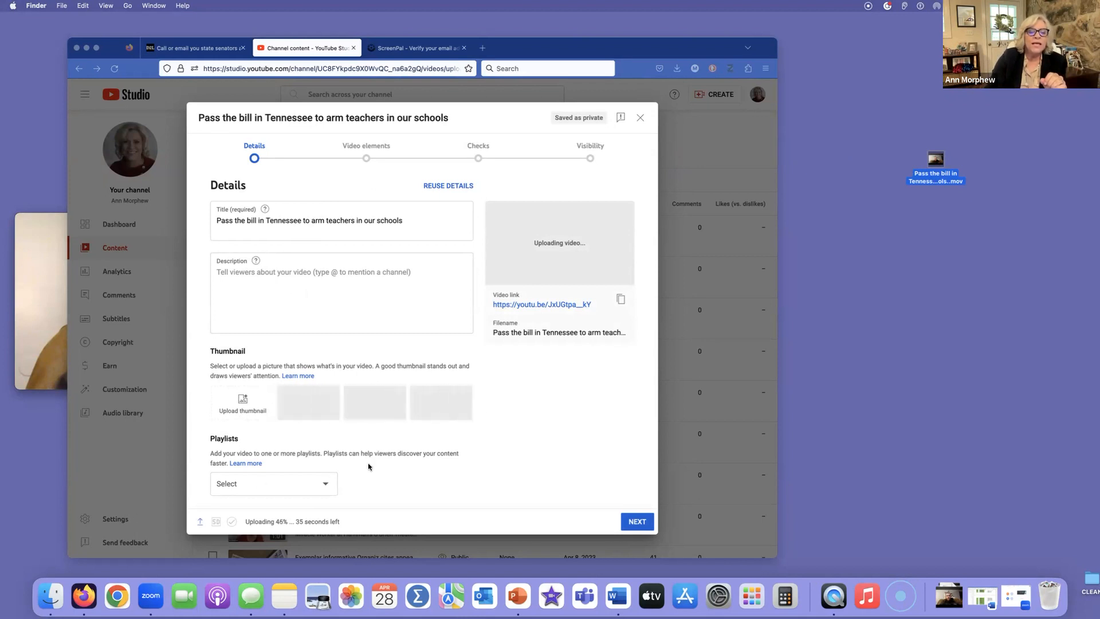
Add the video to the Exemplars playlist and set its audience to not made for kids
scroll(369, 464, "down", 5)
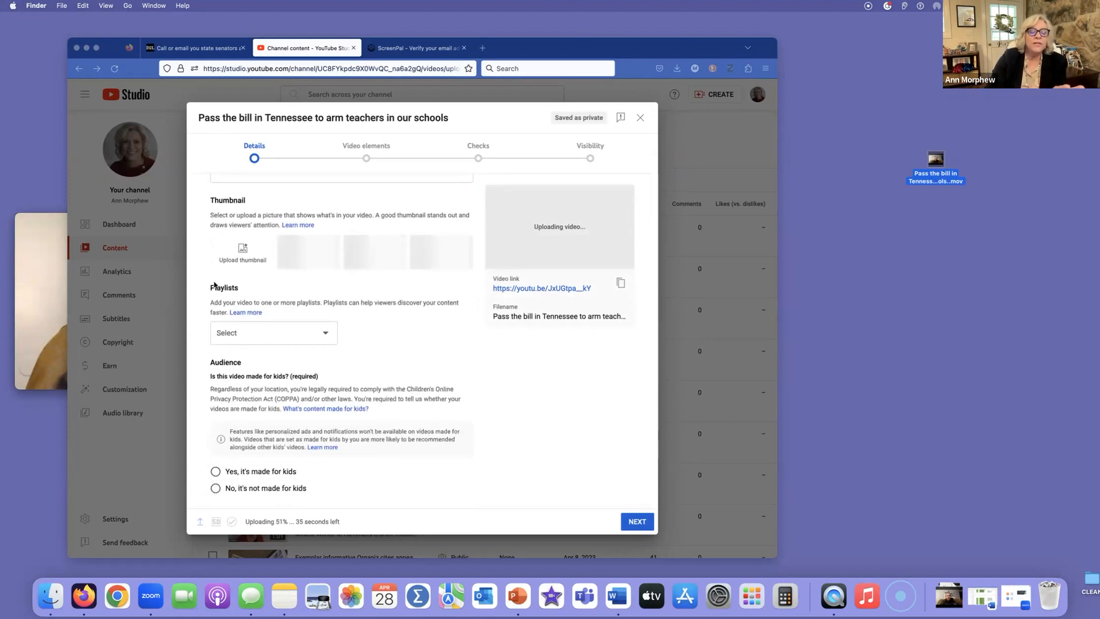
left_click(323, 336)
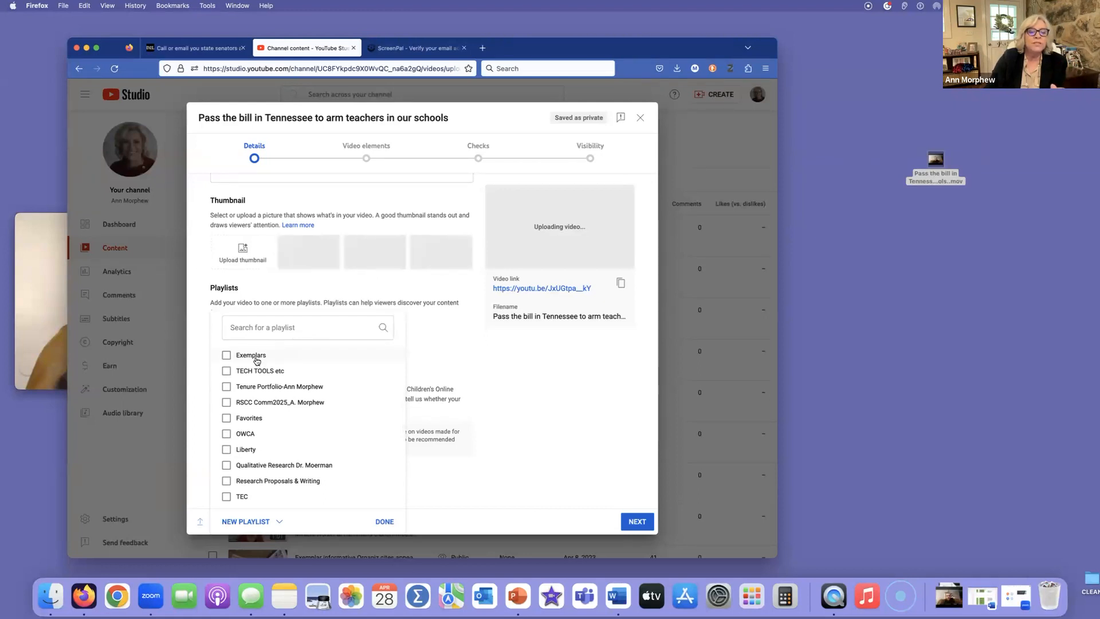
left_click(226, 355)
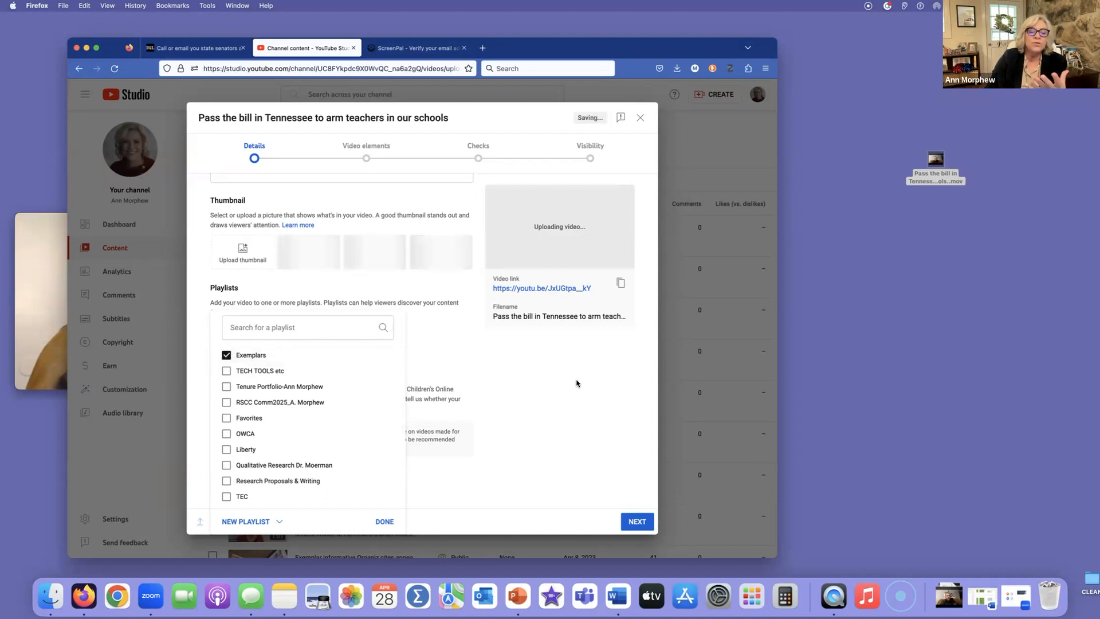
left_click(385, 521)
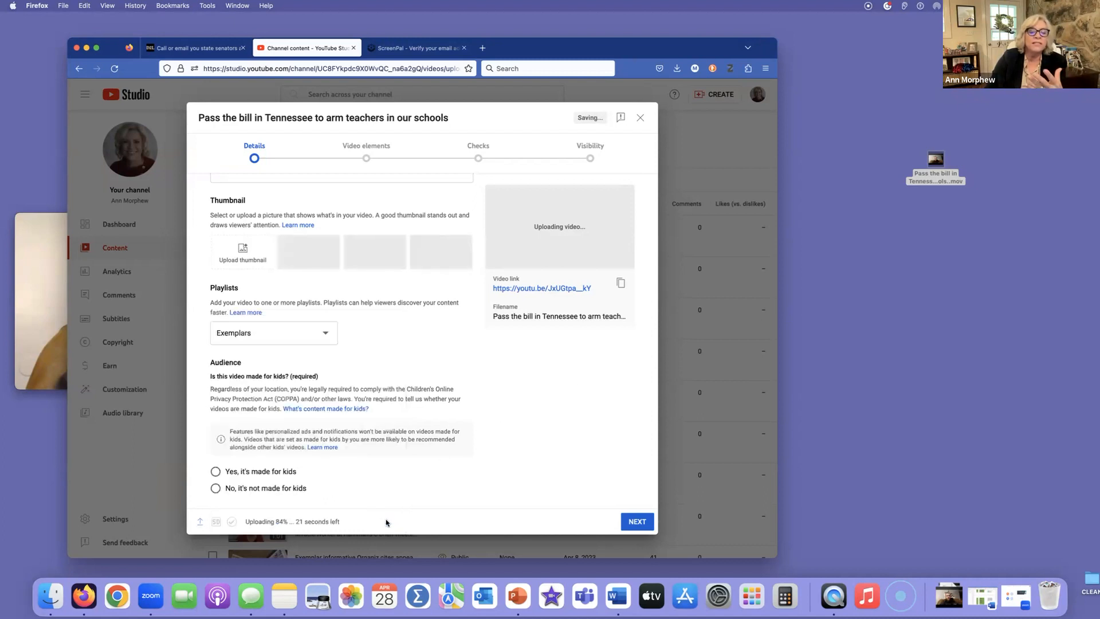
scroll(335, 449, "down", 3)
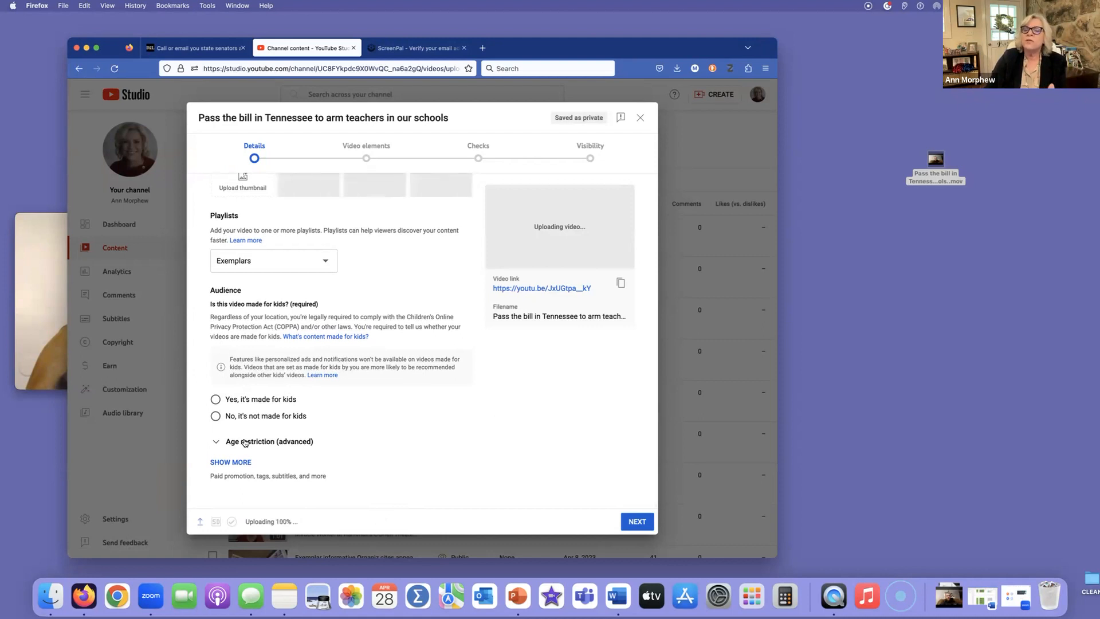
left_click(215, 421)
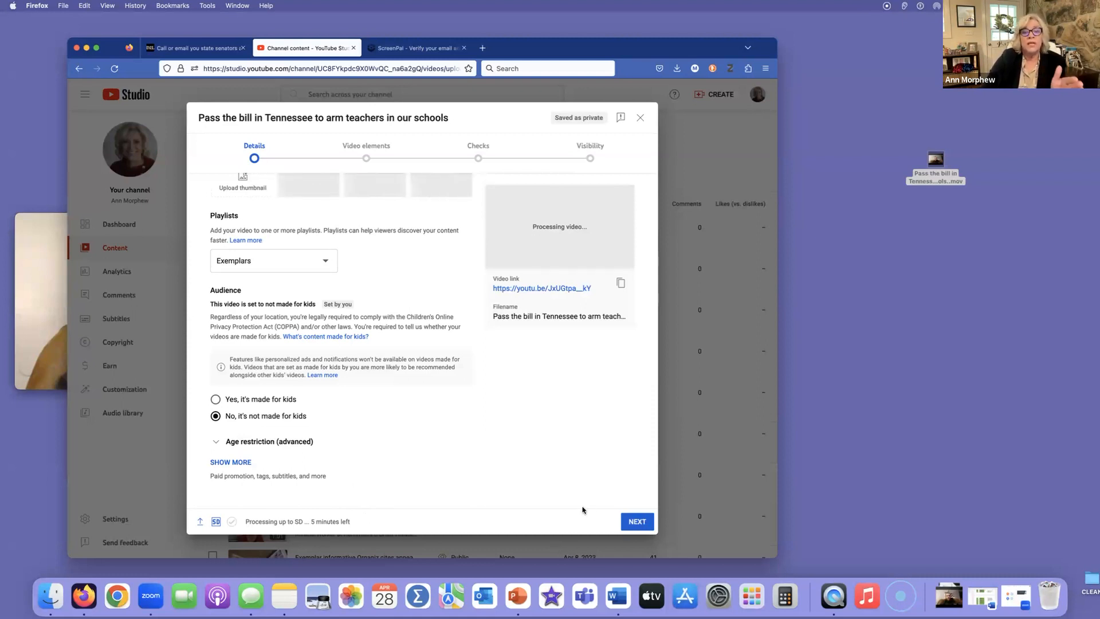
Advance through the Video elements and Checks stages and review the options on the Visibility stage
left_click(640, 524)
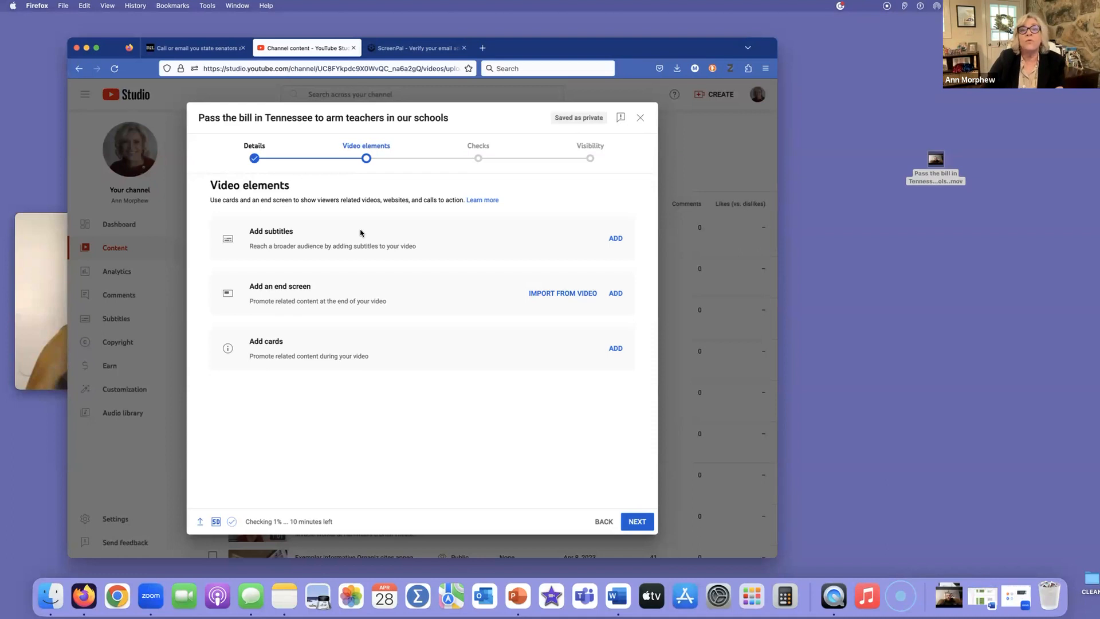
left_click(637, 522)
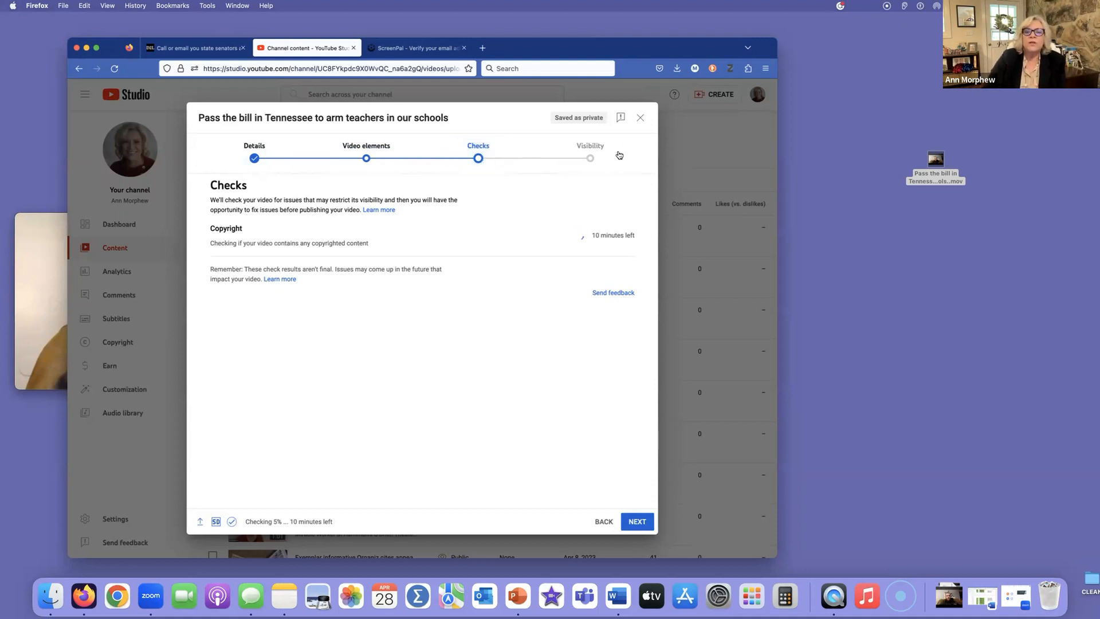
left_click(634, 525)
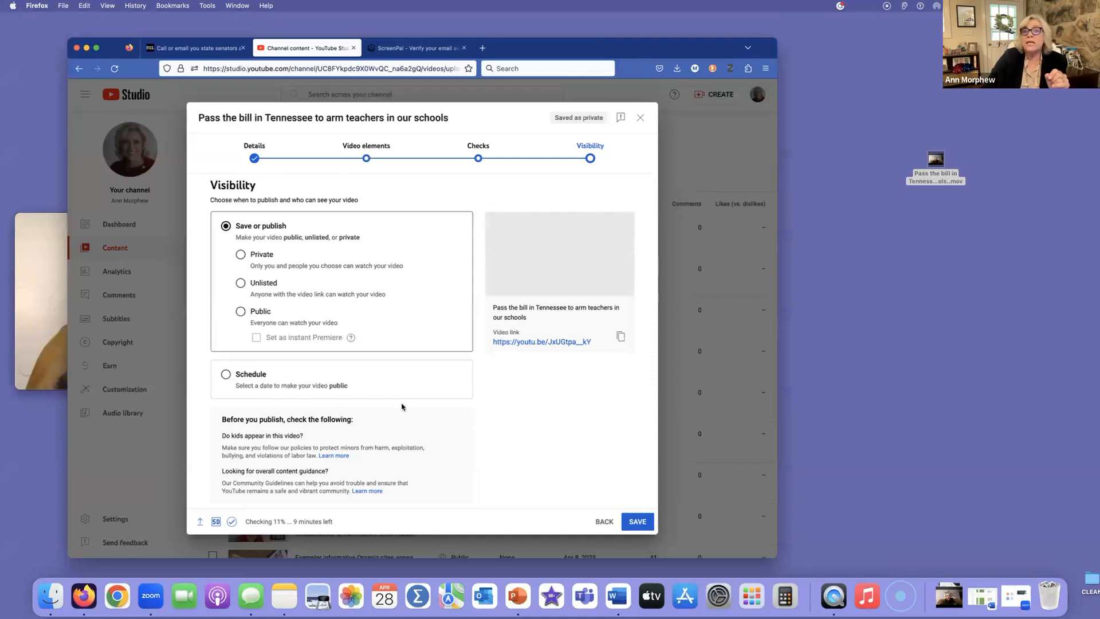
scroll(402, 407, "down", 2)
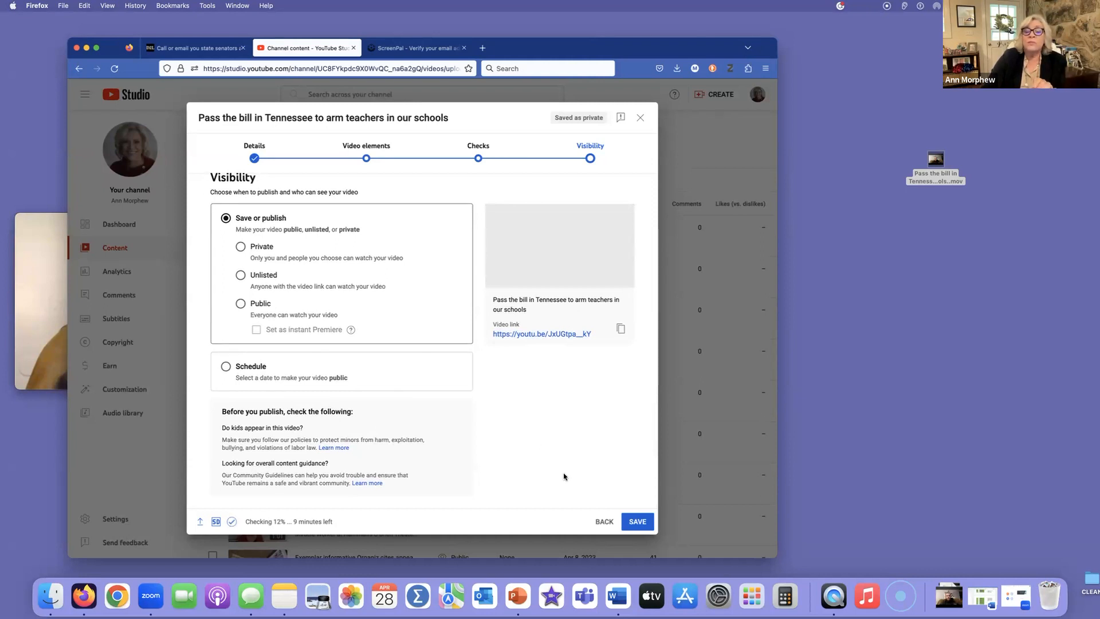
Return to the Details stage and, after comparing the suggested thumbnails, choose the third one for the video
left_click(605, 523)
left_click(604, 523)
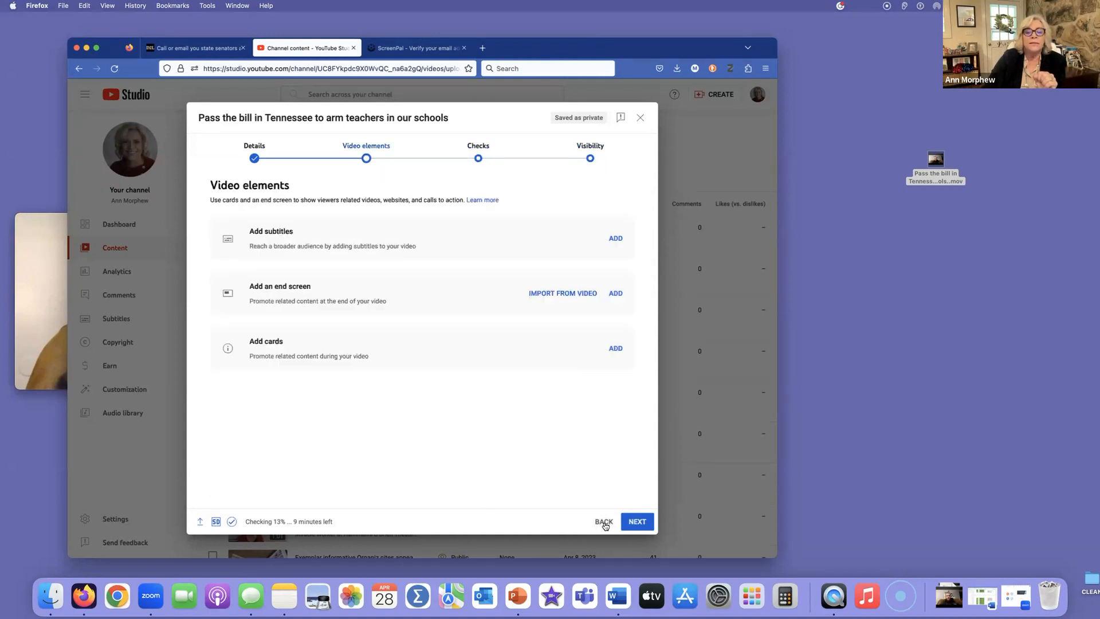
left_click(605, 522)
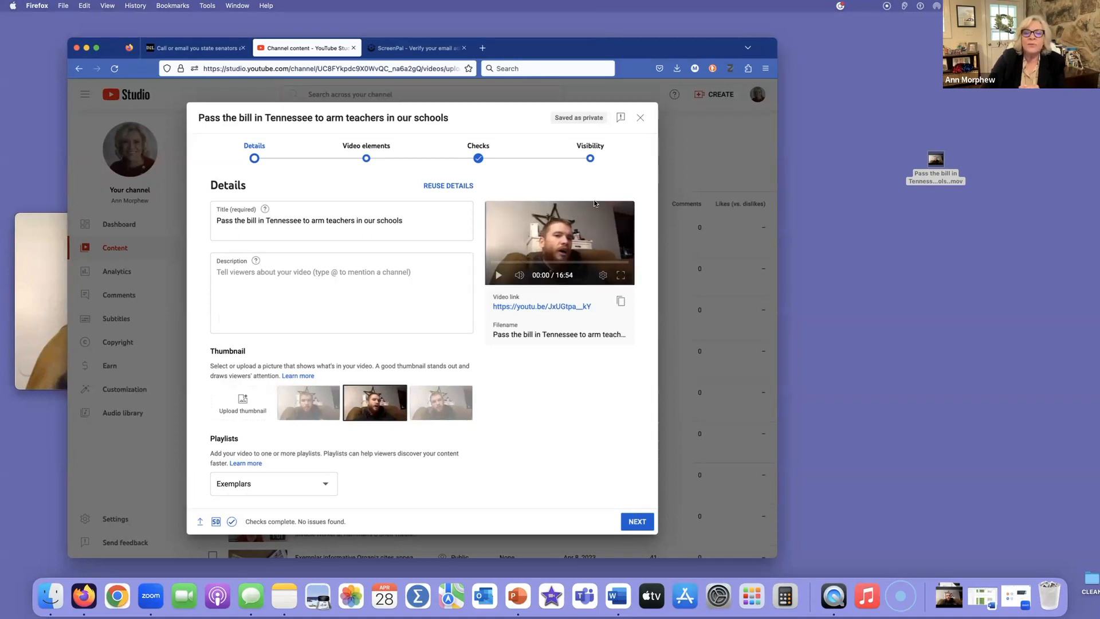
left_click(300, 413)
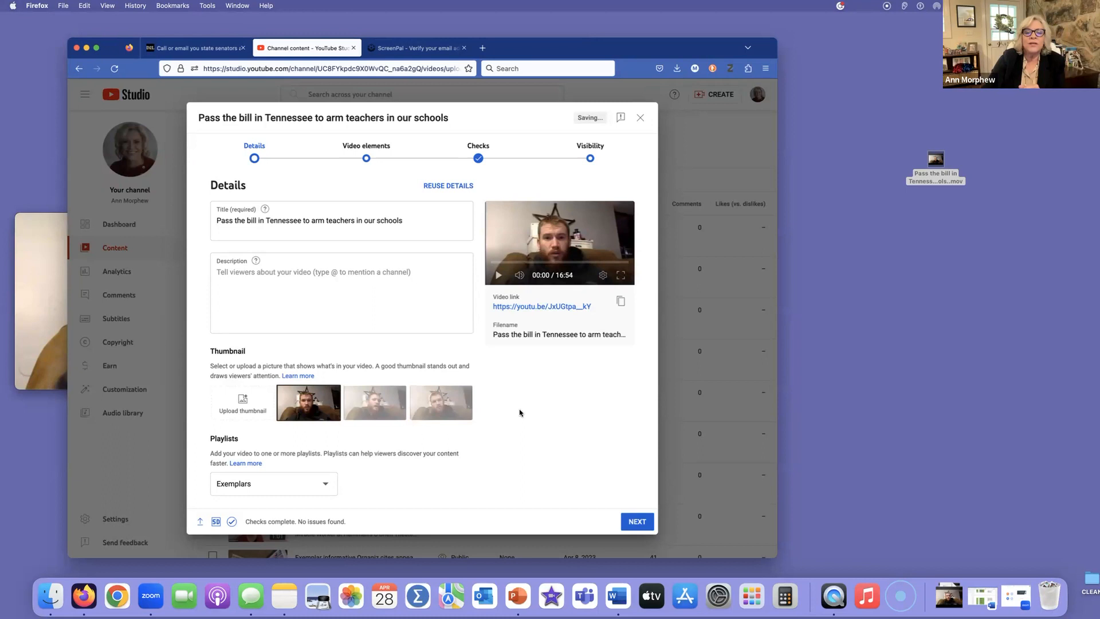
left_click(451, 409)
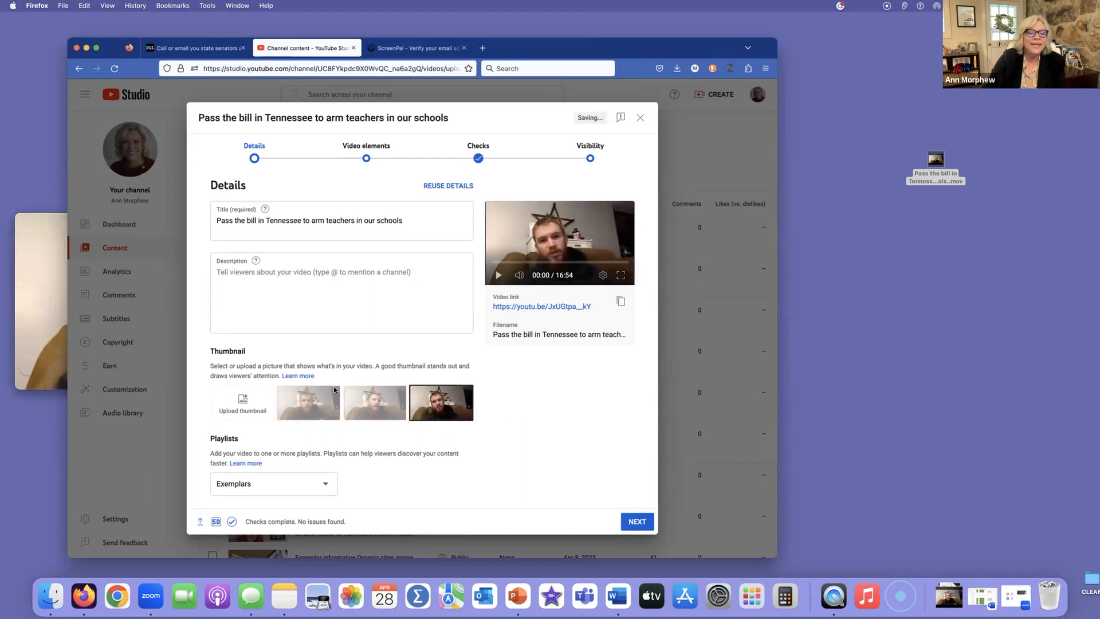
left_click(308, 395)
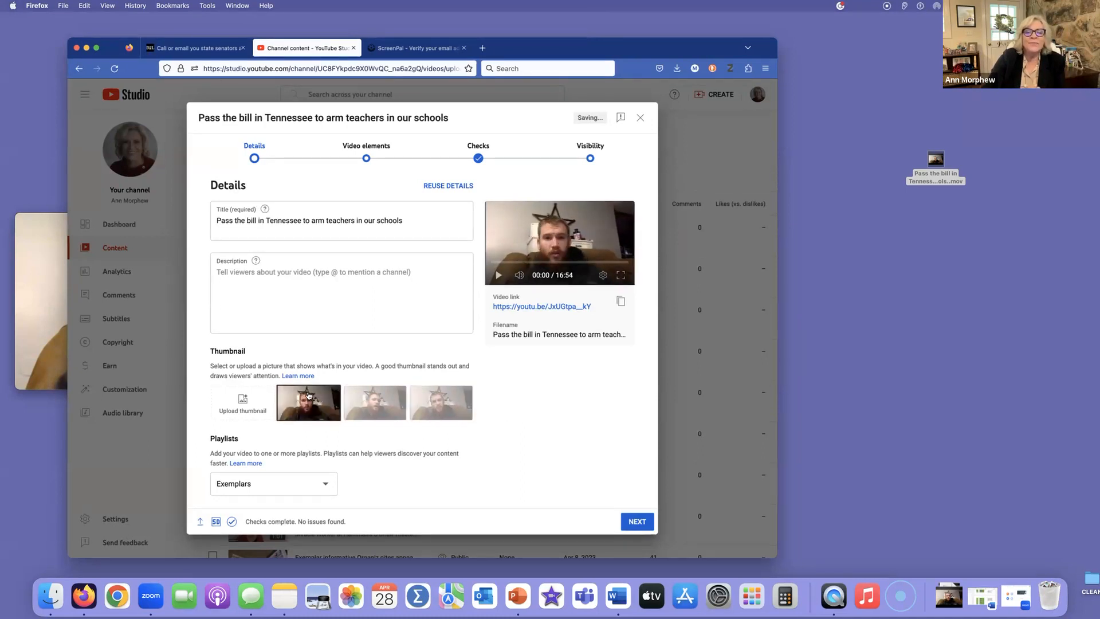
left_click(437, 404)
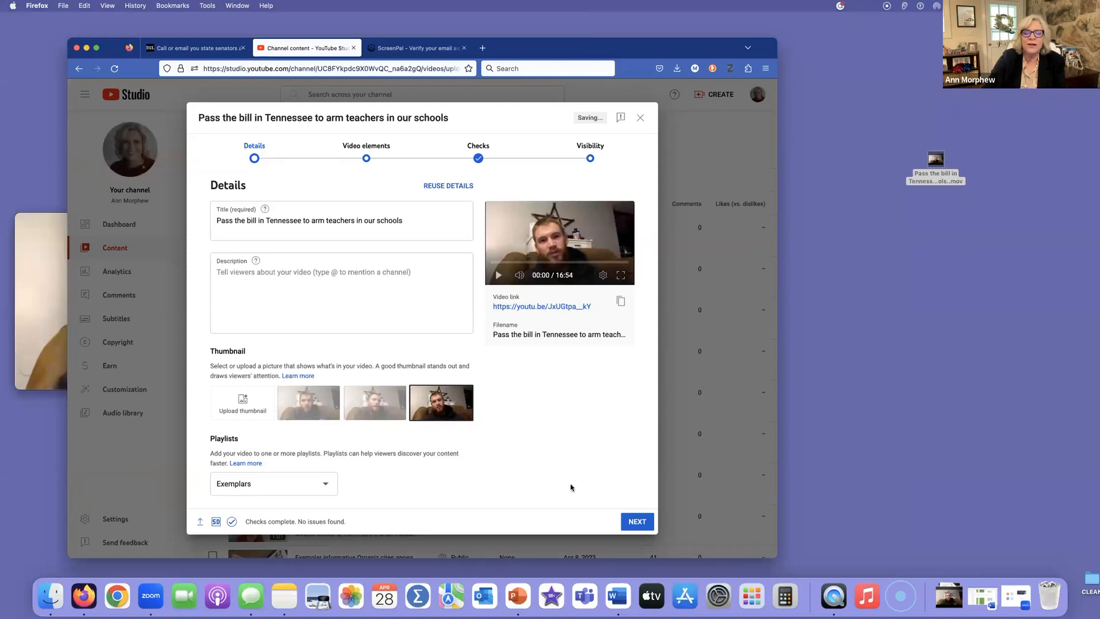
Save the video with Unlisted visibility, and close the published-video dialog after browsing its link-sharing options
left_click(638, 519)
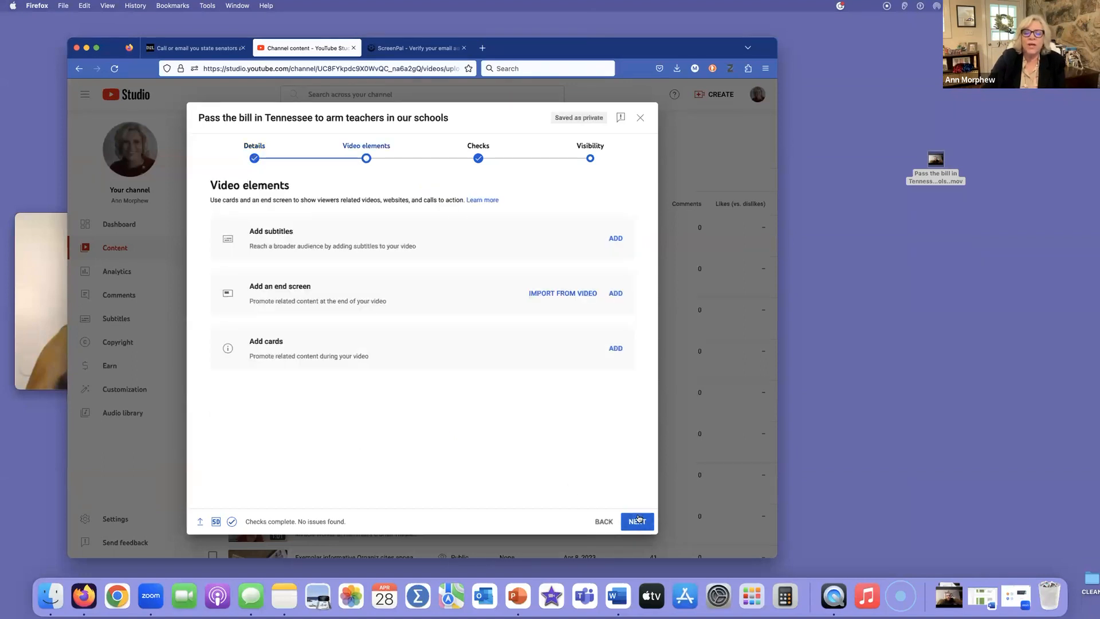
left_click(638, 521)
left_click(638, 521)
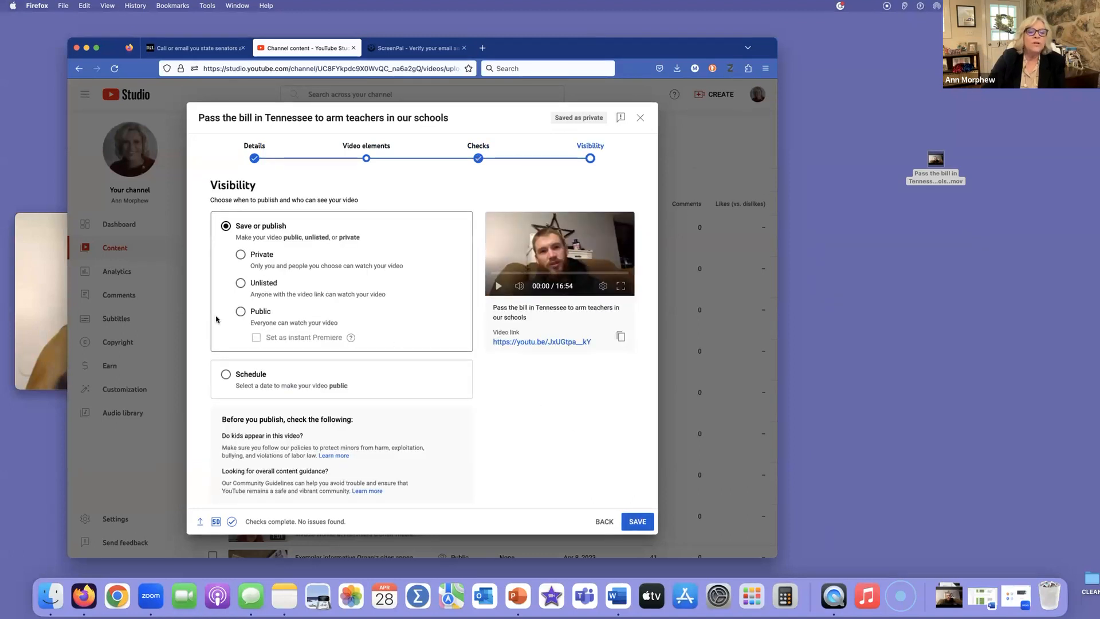
left_click(240, 283)
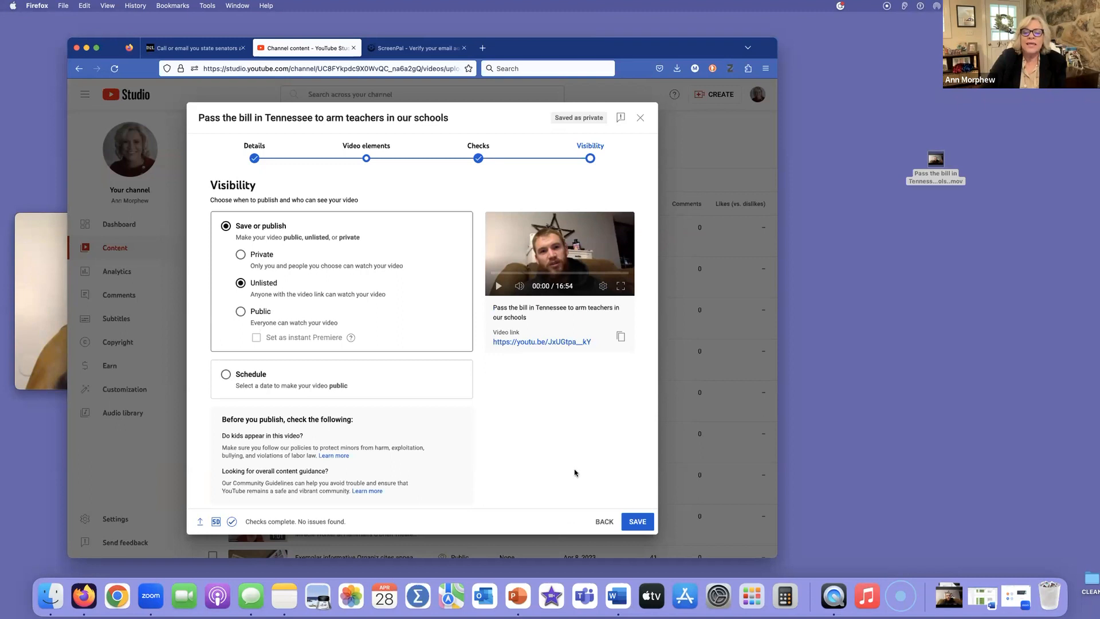
left_click(638, 522)
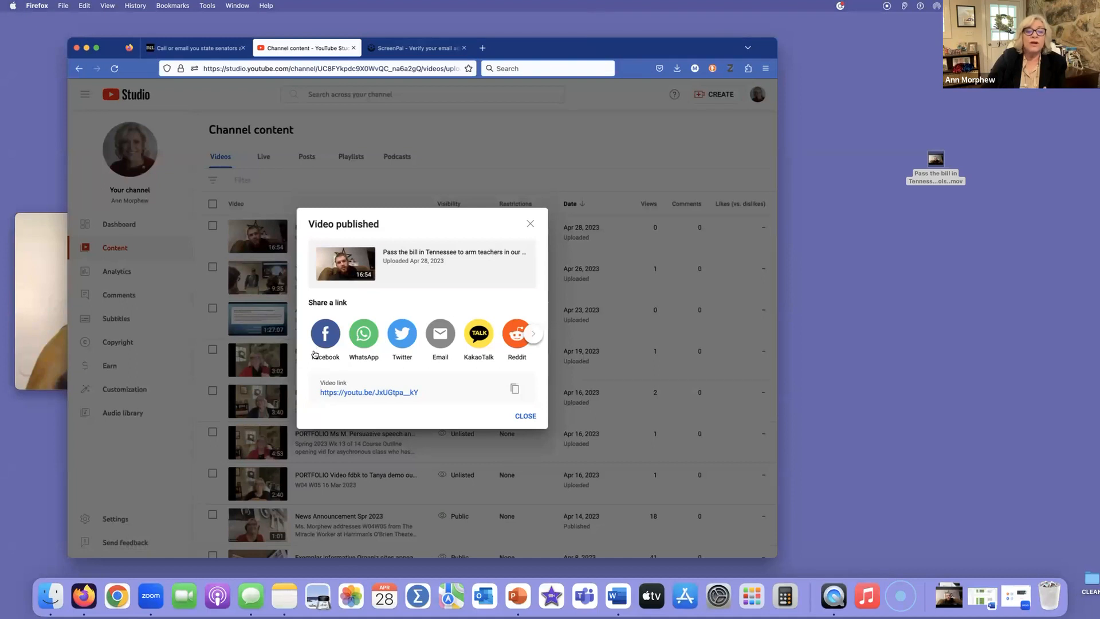
left_click(533, 334)
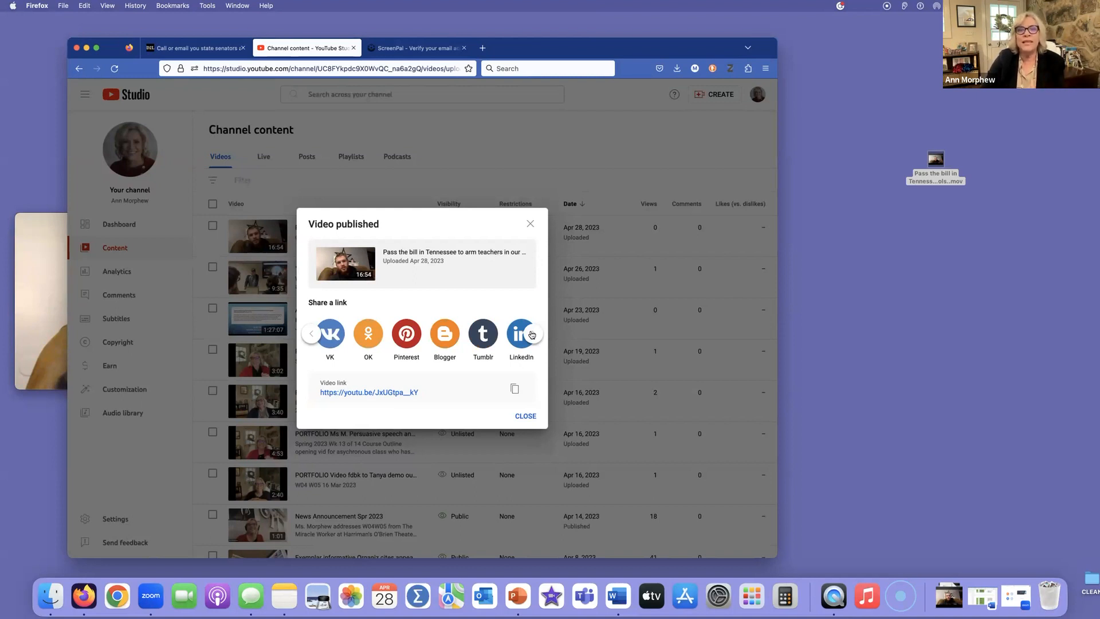
left_click(526, 417)
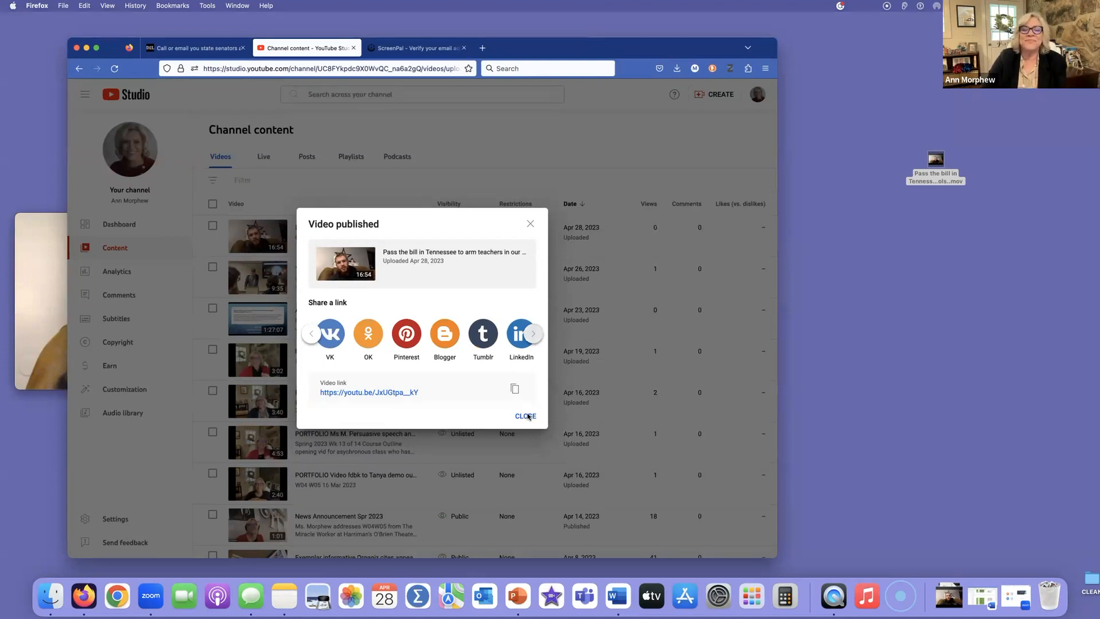